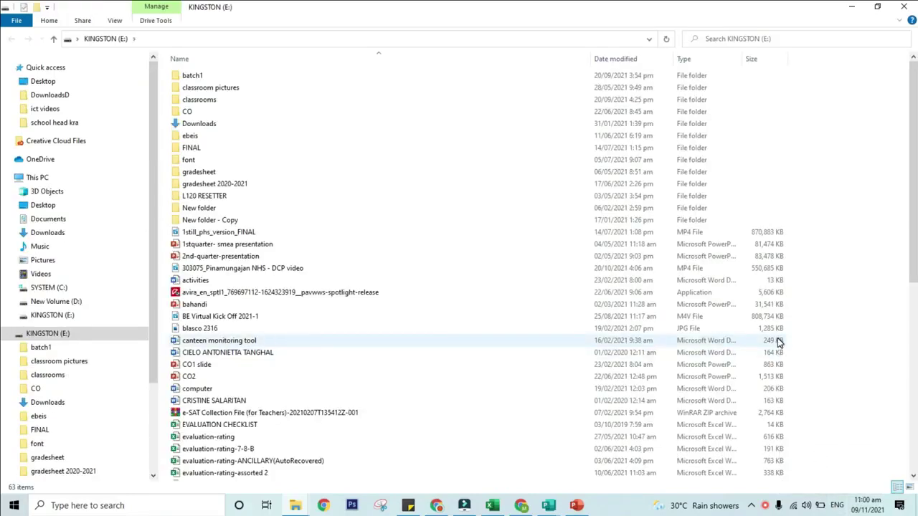
- Minimize Explorer and open This PC to list New Volume (D:) and KINGSTON (E:)
left_click(852, 13)
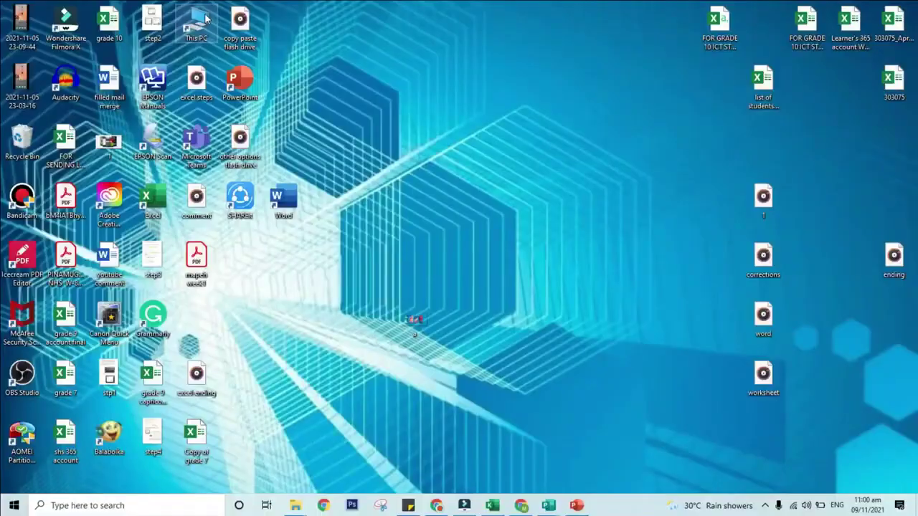
double_click(205, 17)
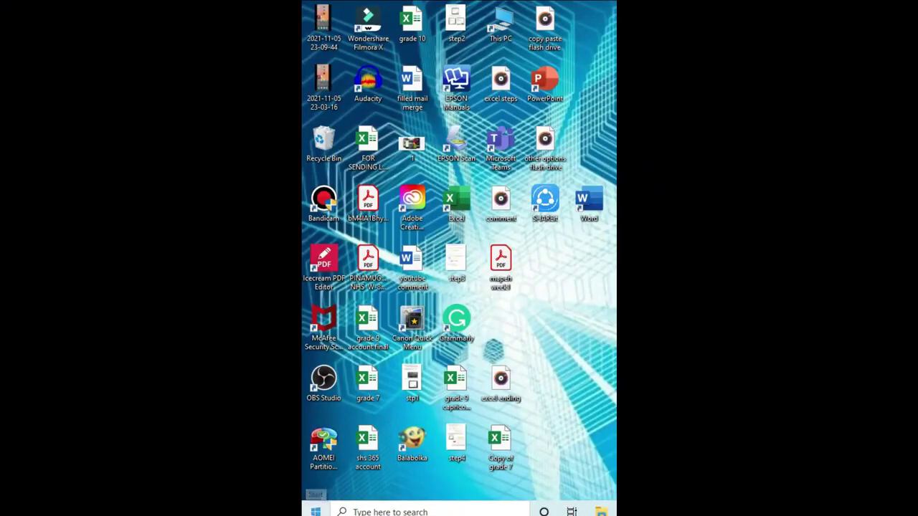
key("super")
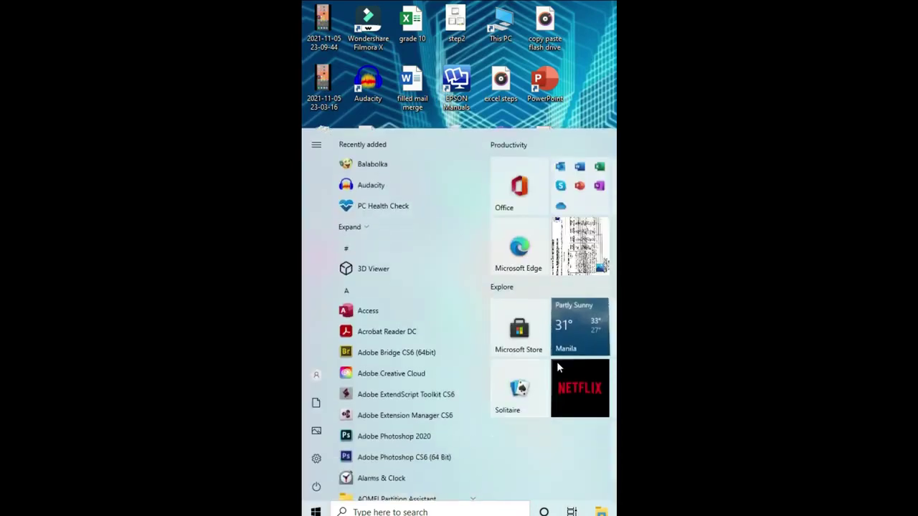
scroll(567, 402, "down", 4)
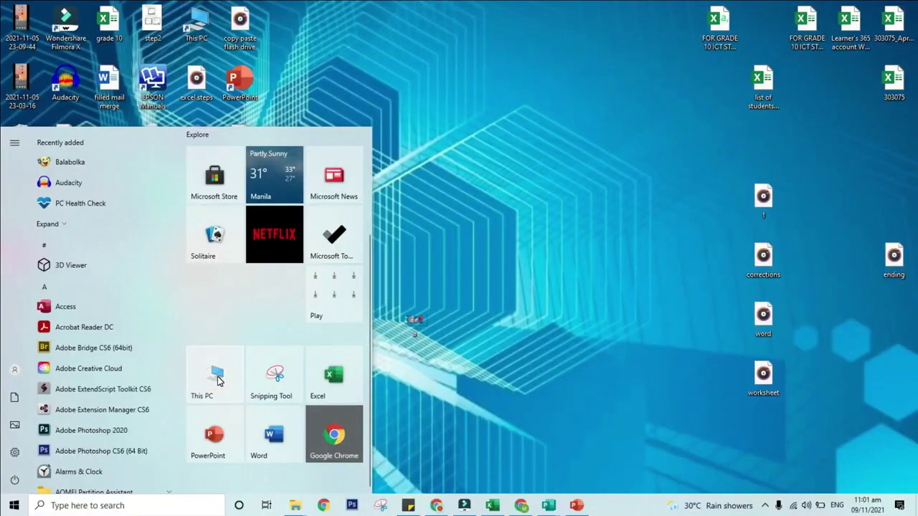
left_click(218, 377)
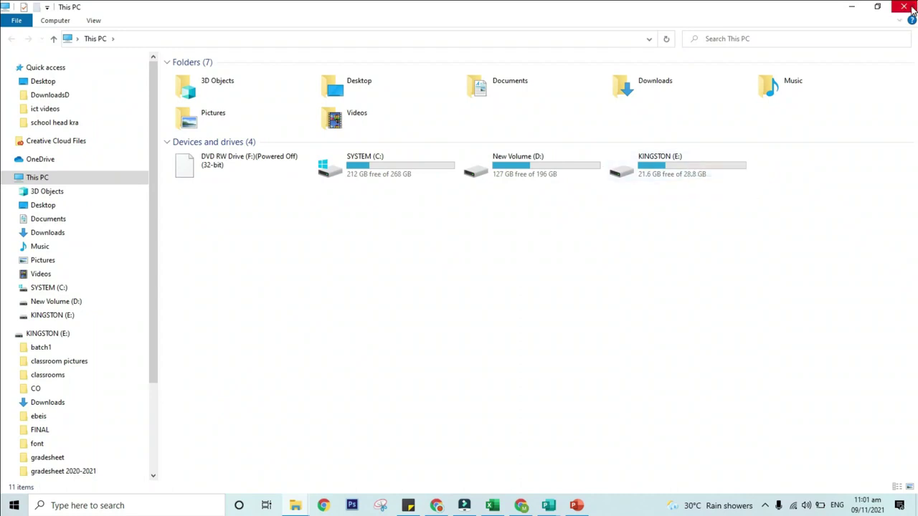
- Copy the DepEd Officials folder from New Volume (D:) > COMLAB DESIGN
double_click(549, 174)
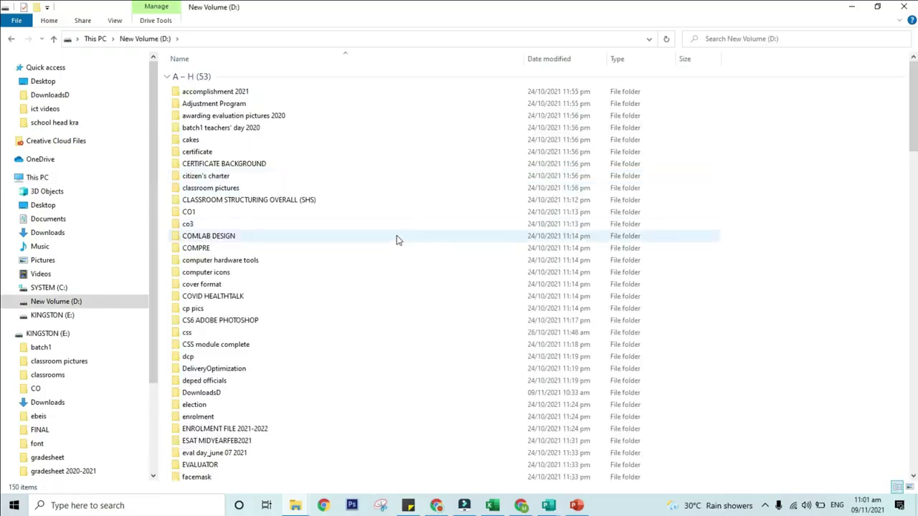
left_click(398, 239)
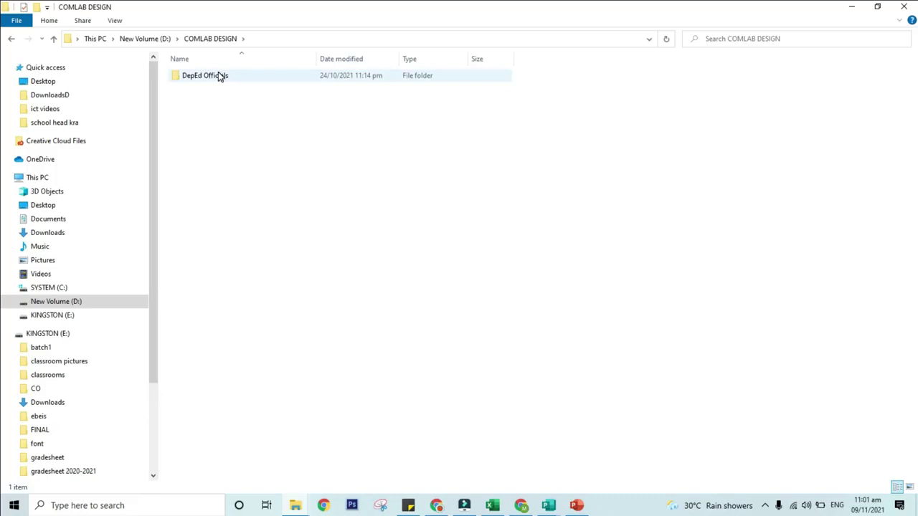
left_click(220, 76)
right_click(460, 77)
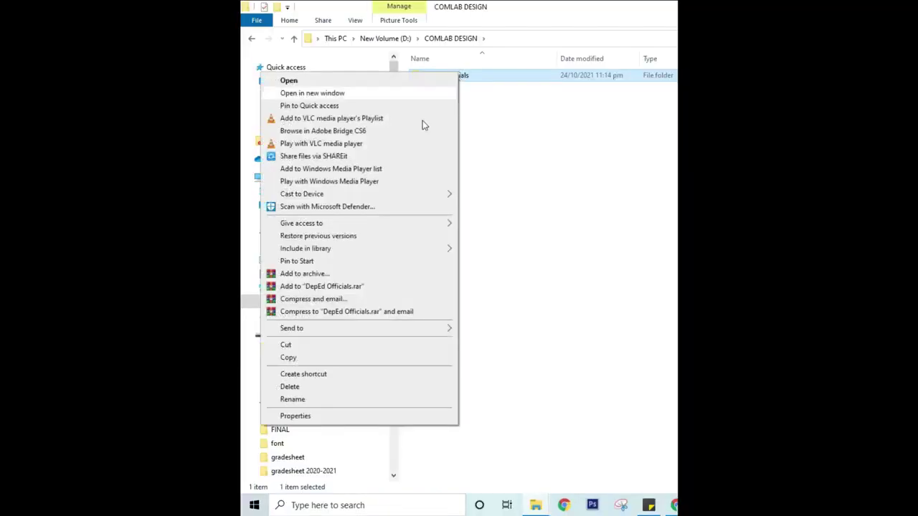
left_click(404, 358)
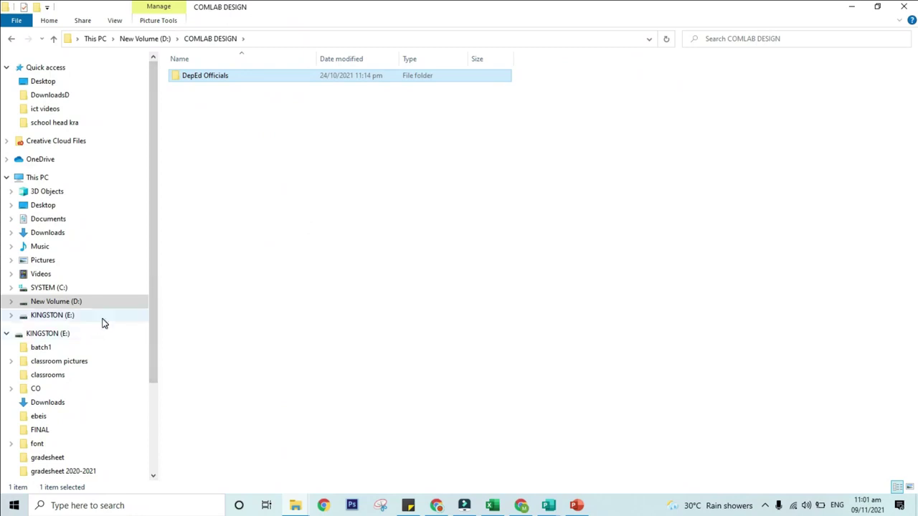
- Paste the DepEd Officials folder into the KINGSTON (E:) flash drive
left_click(100, 315)
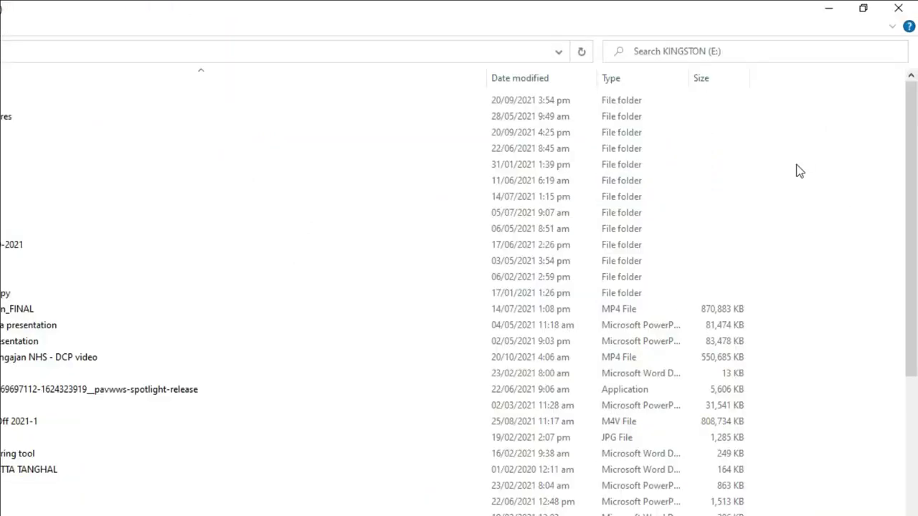
right_click(799, 170)
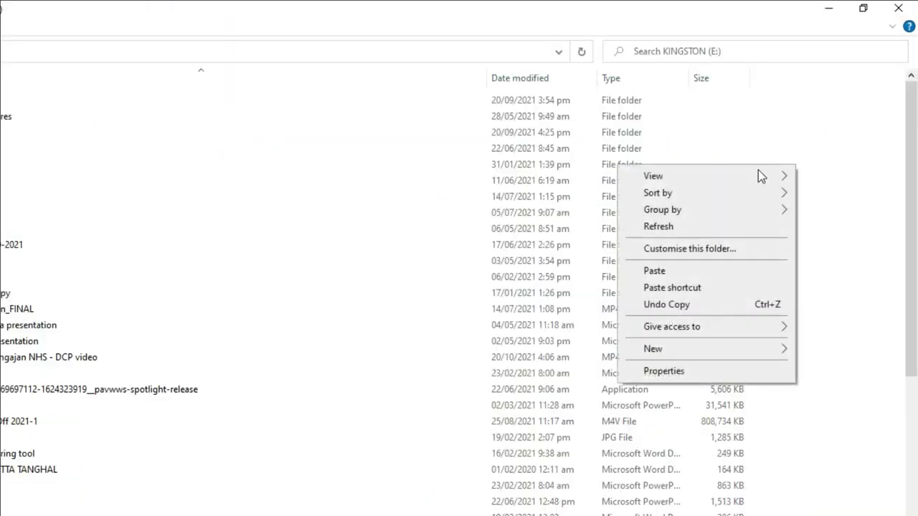
left_click(687, 267)
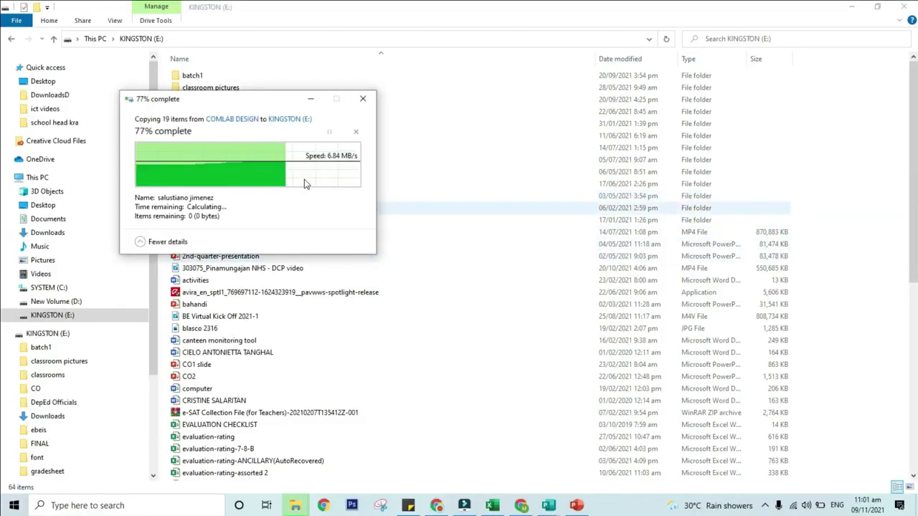
- Arrange a New Volume (D:) window beside the KINGSTON (E:) window
left_click(875, 6)
mouse_move(295, 505)
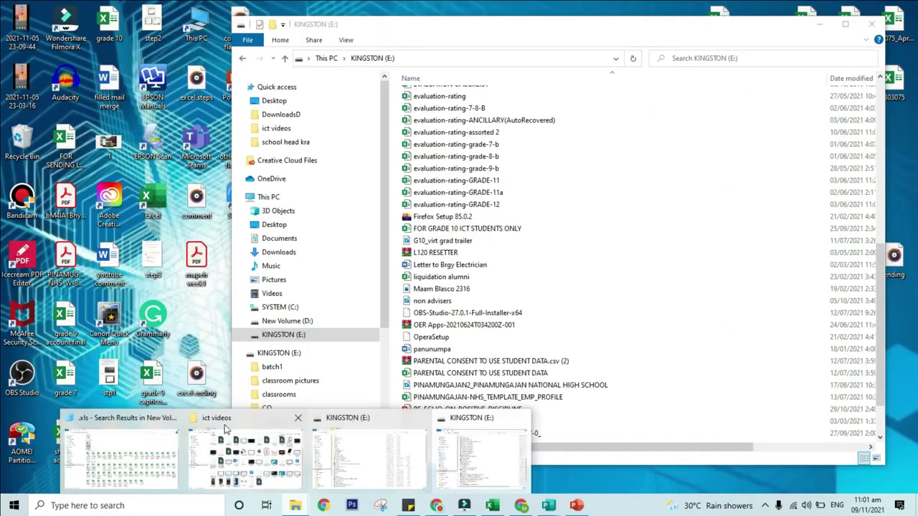
left_click(365, 425)
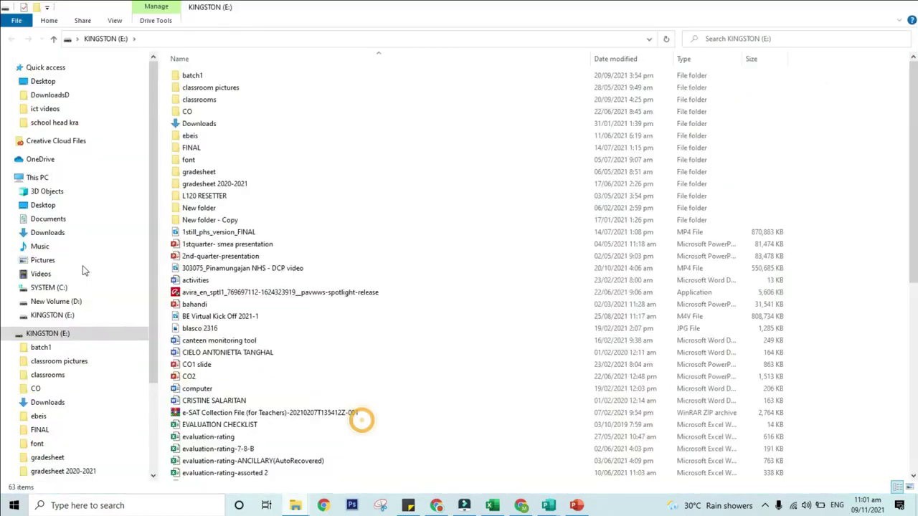
left_click(71, 302)
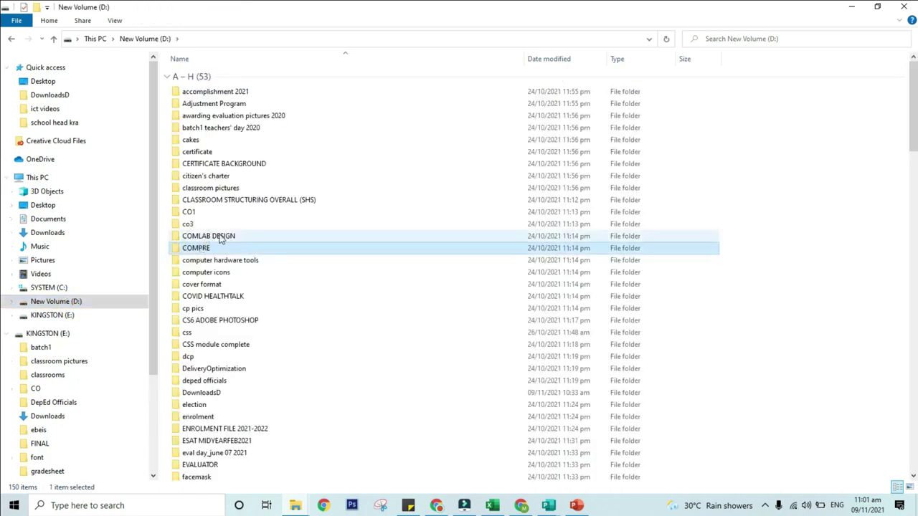
left_click(219, 238)
double_click(219, 238)
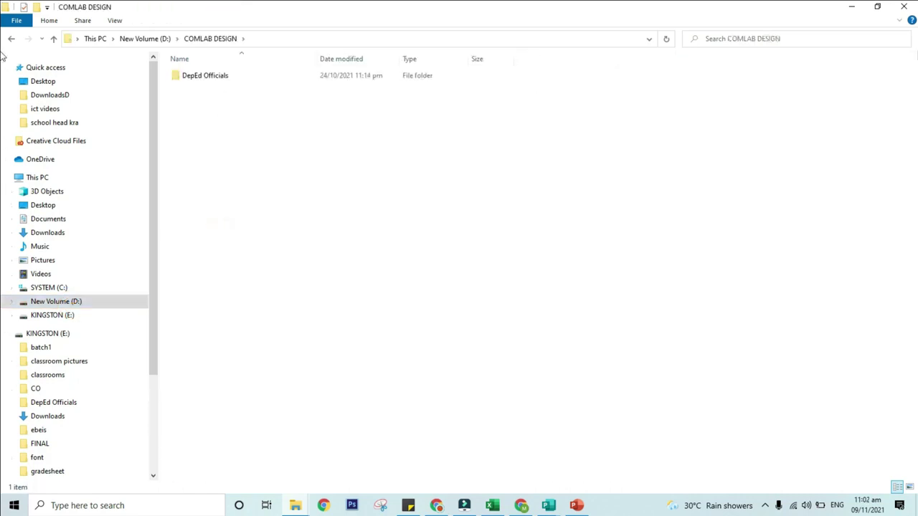
left_click(880, 8)
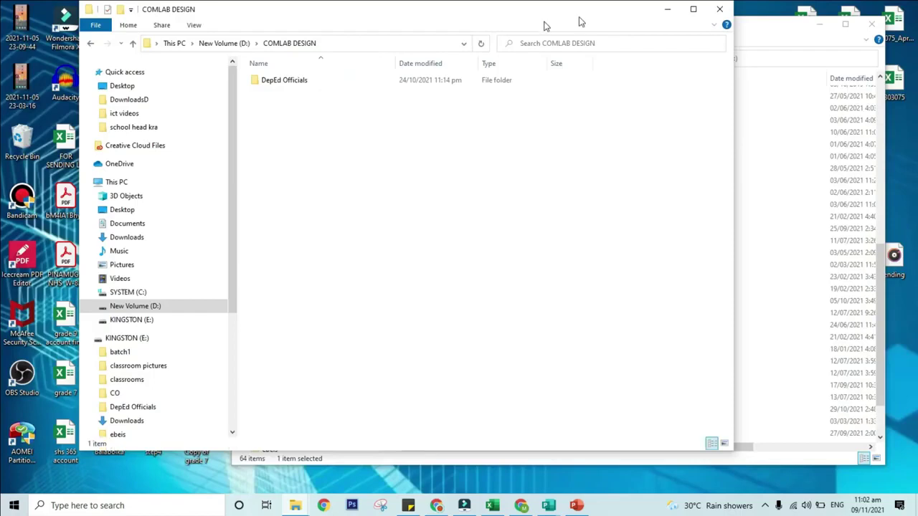
left_click_drag(578, 21, 331, 136)
left_click_drag(261, 133, 486, 49)
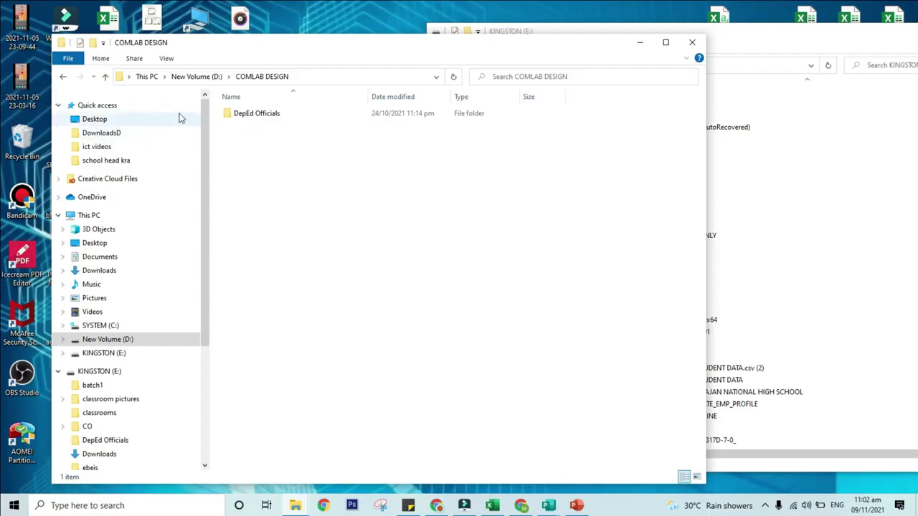
- Drag the accomplishment 2021 folder from D: onto KINGSTON (E:) to copy it
left_click(203, 83)
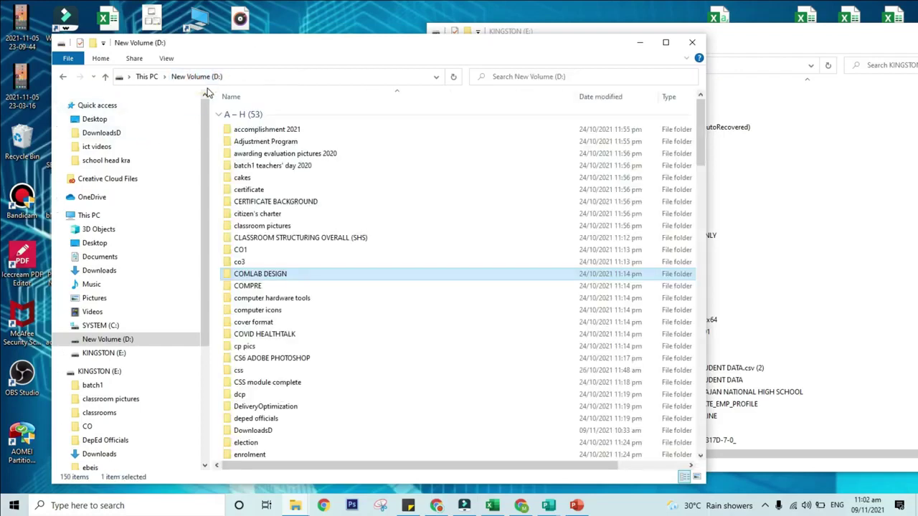
left_click(332, 136)
left_click_drag(333, 136, 794, 222)
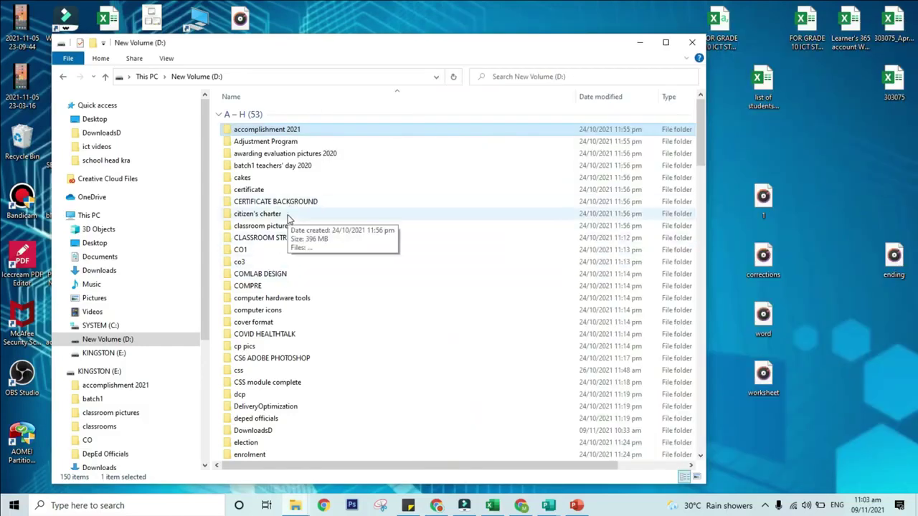
- Send the unnamed image in the citizen's charter folder to KINGSTON (E:) via Send to
double_click(287, 215)
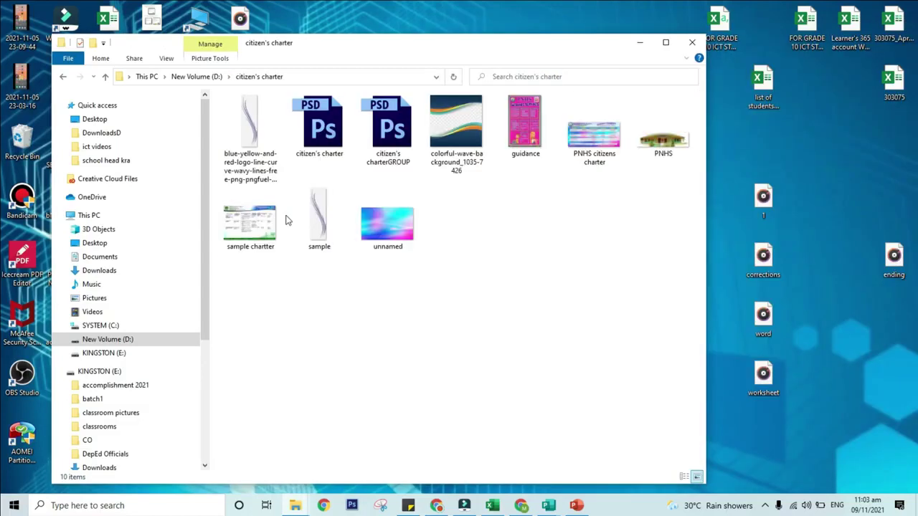
left_click(383, 235)
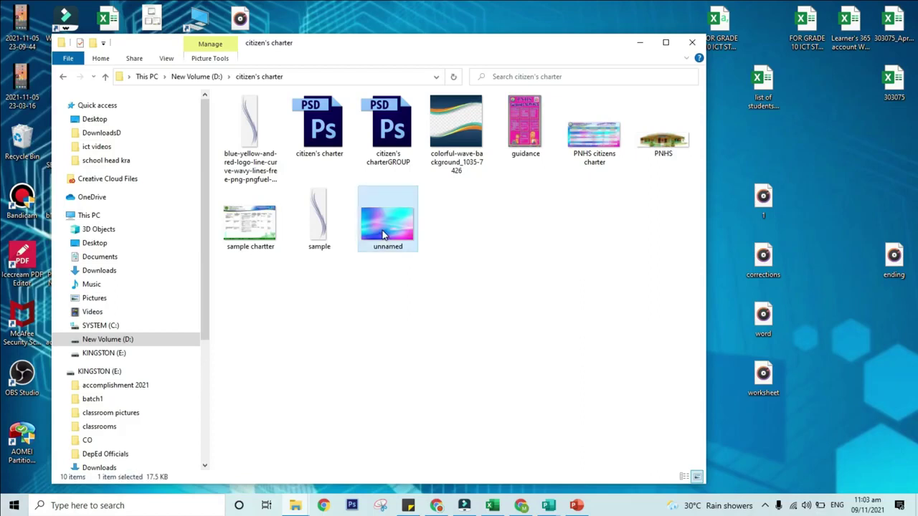
right_click(383, 236)
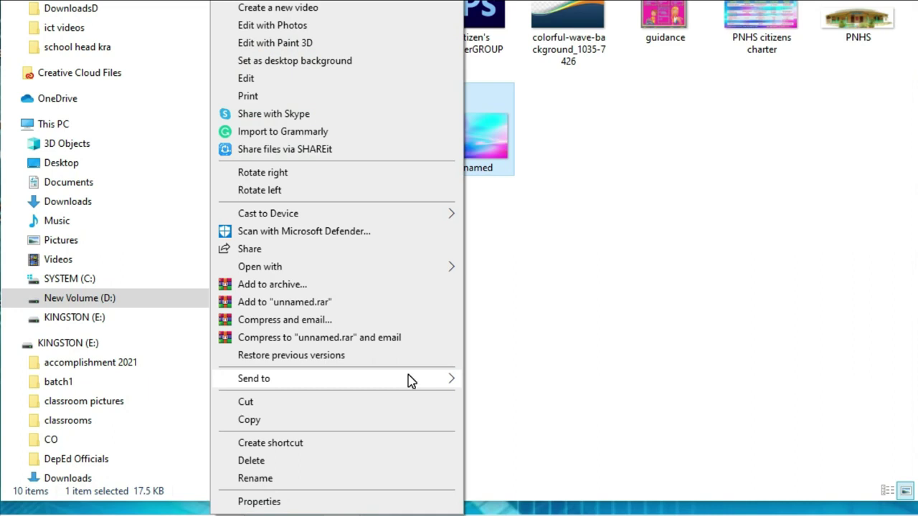
mouse_move(411, 381)
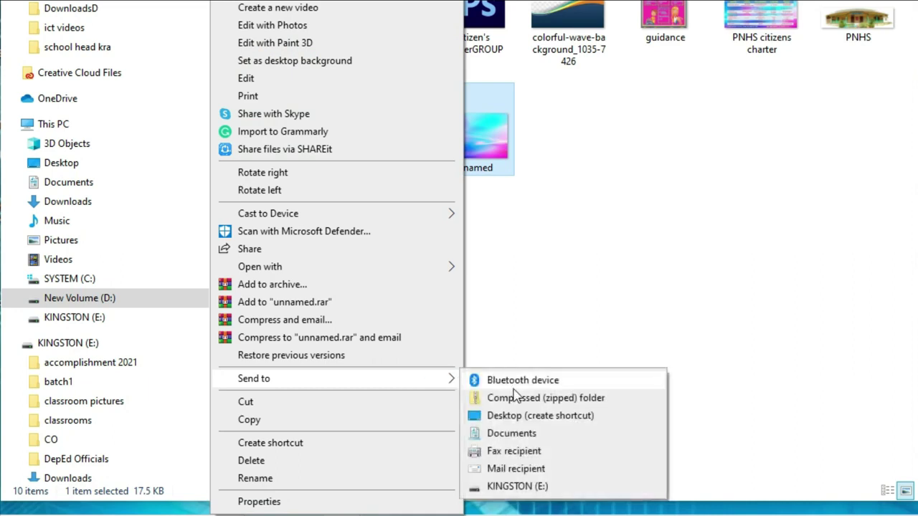
left_click(517, 487)
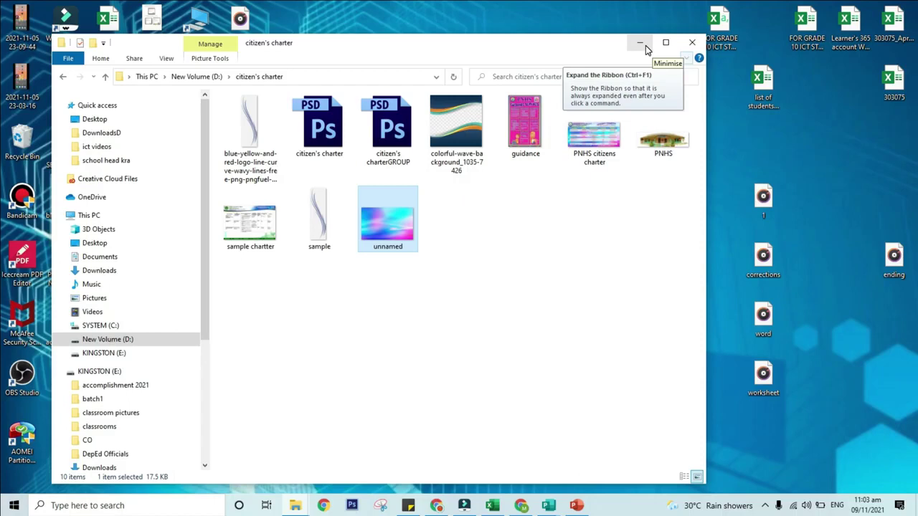
- Copy the guidance image with Ctrl+C and paste it into KINGSTON (E:) with Ctrl+V
left_click(533, 122)
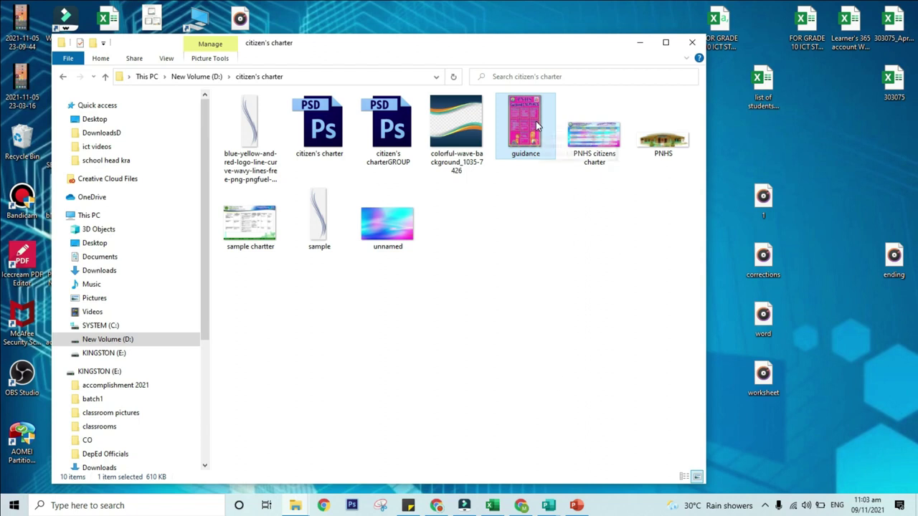
key("ctrl+c")
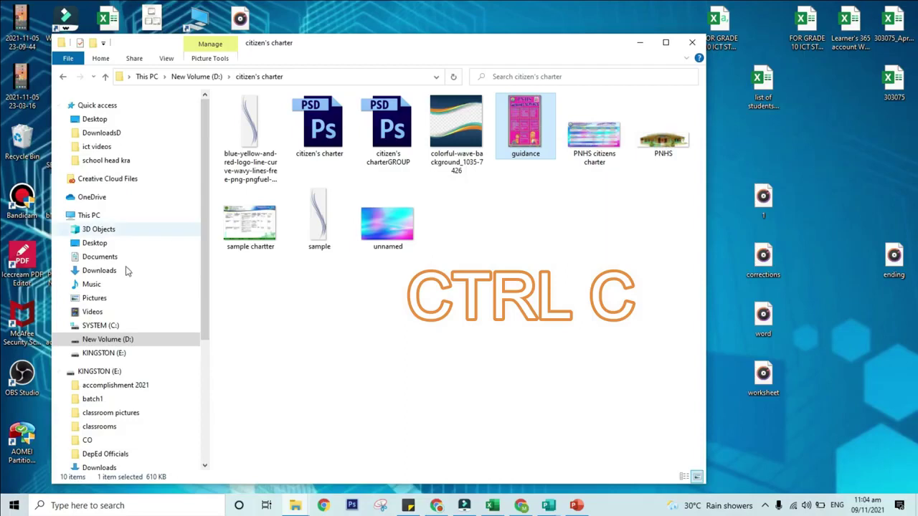
left_click(127, 354)
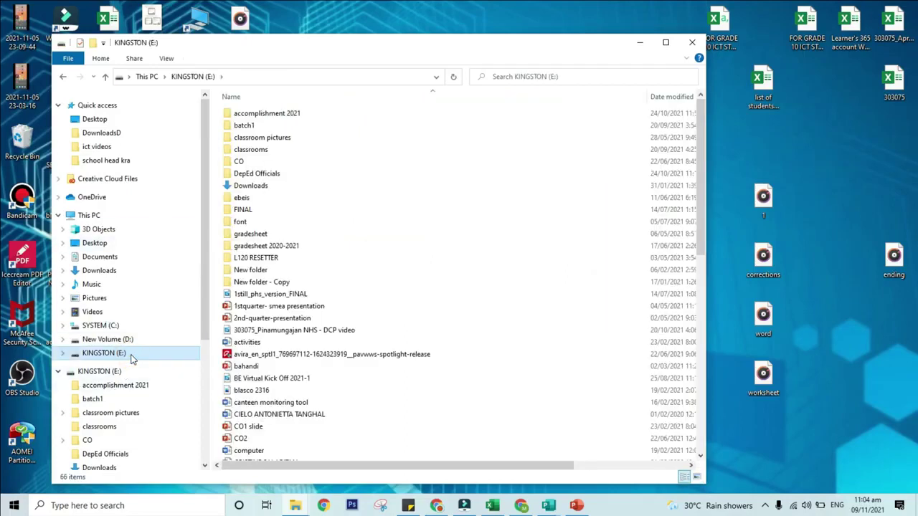
left_click(541, 200)
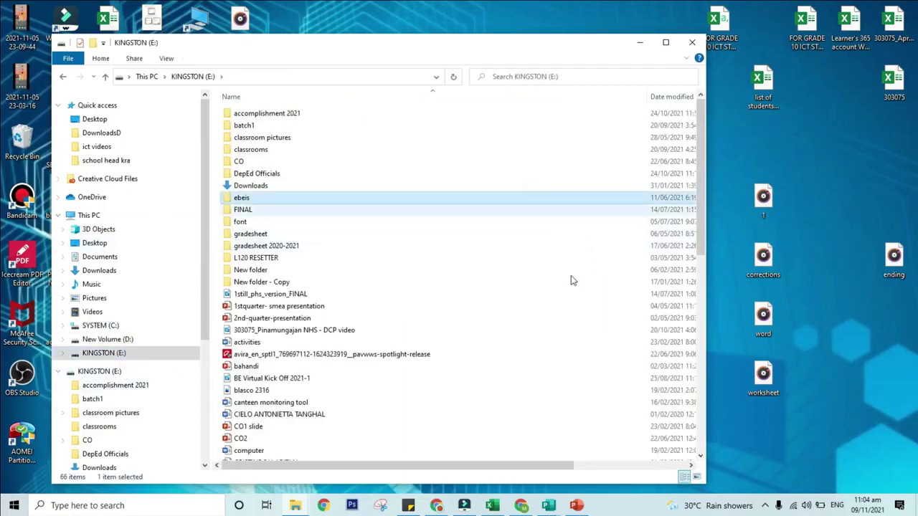
key("super+Up")
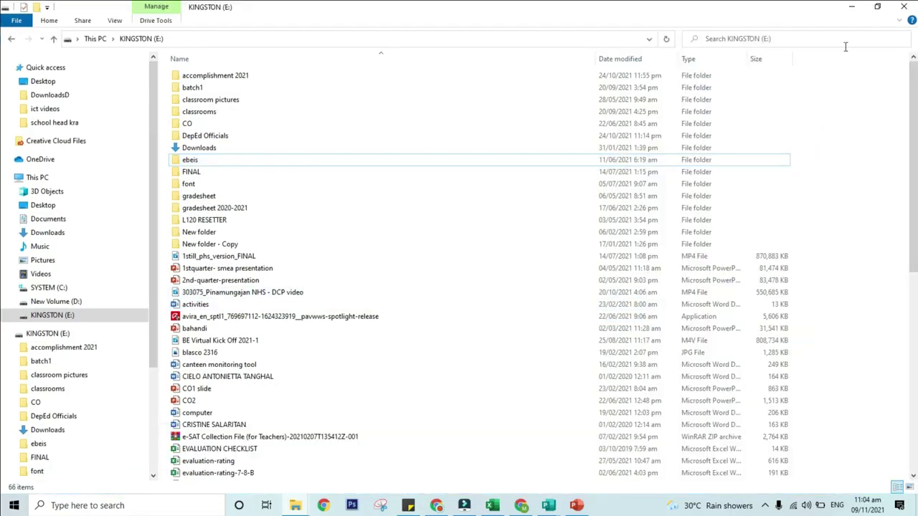
key("ctrl+v")
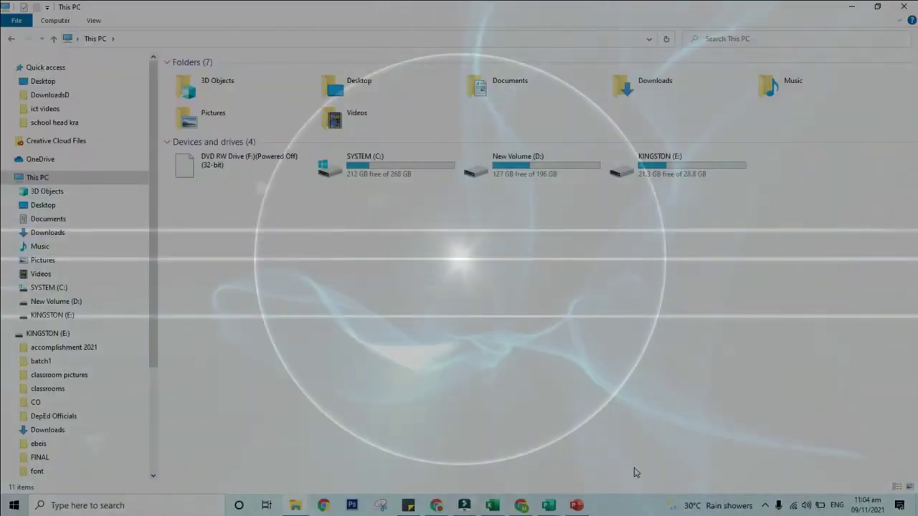
left_click(684, 166)
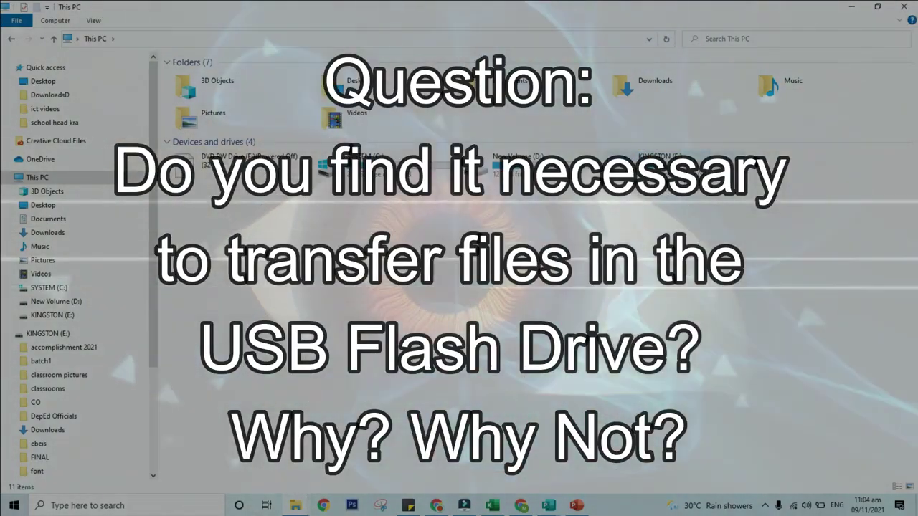
left_click(684, 166)
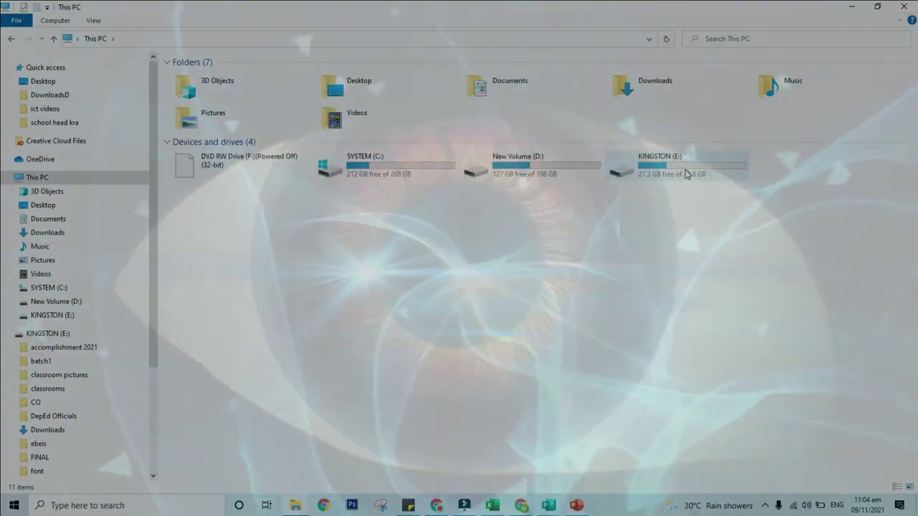
left_click(684, 166)
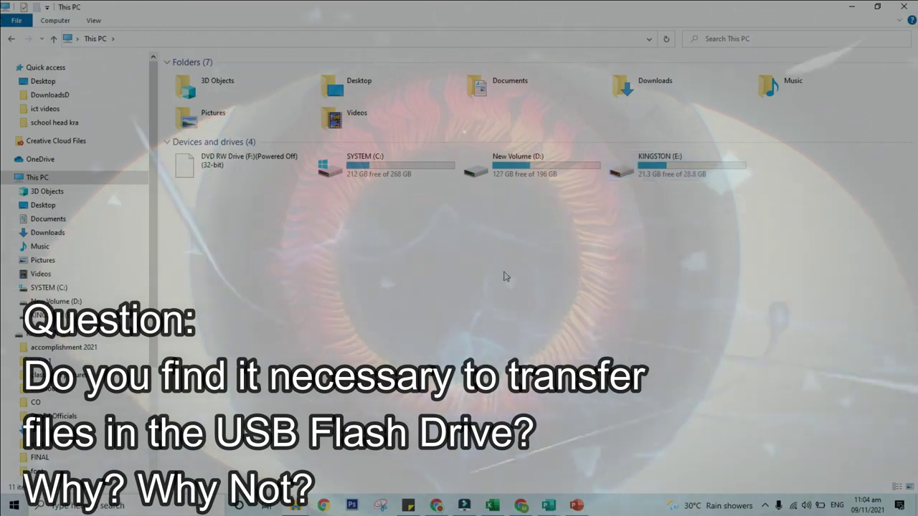
left_click(703, 313)
left_click(685, 167)
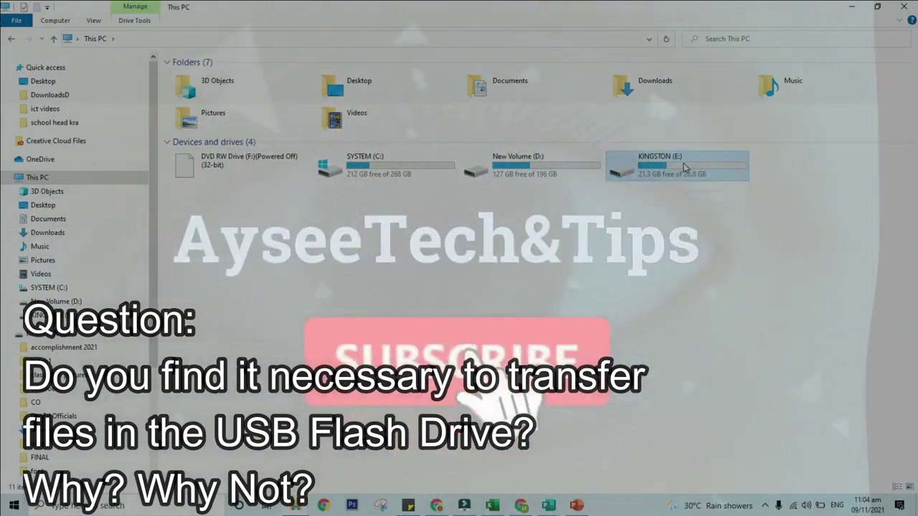
left_click(566, 480)
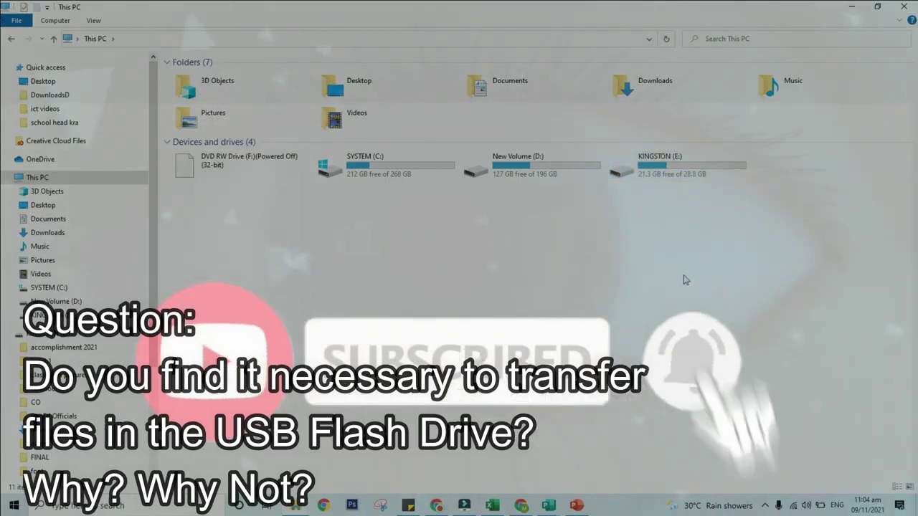
left_click(685, 174)
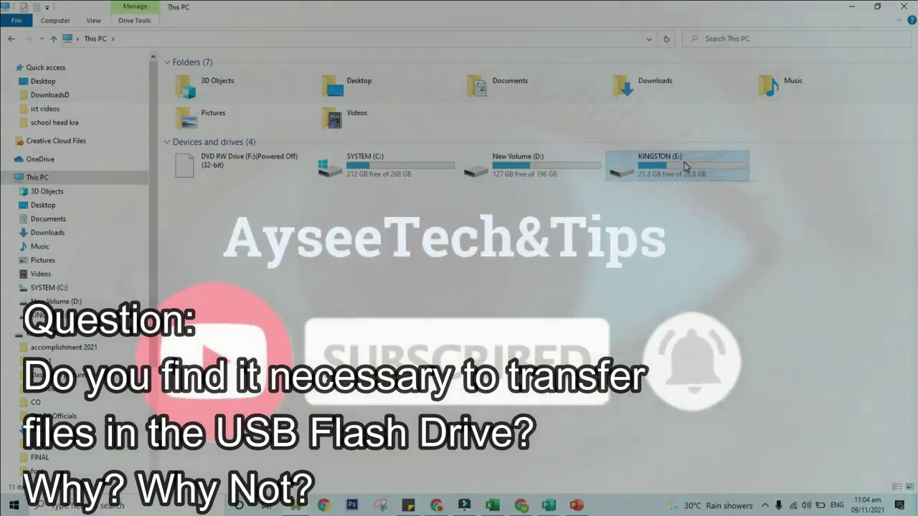